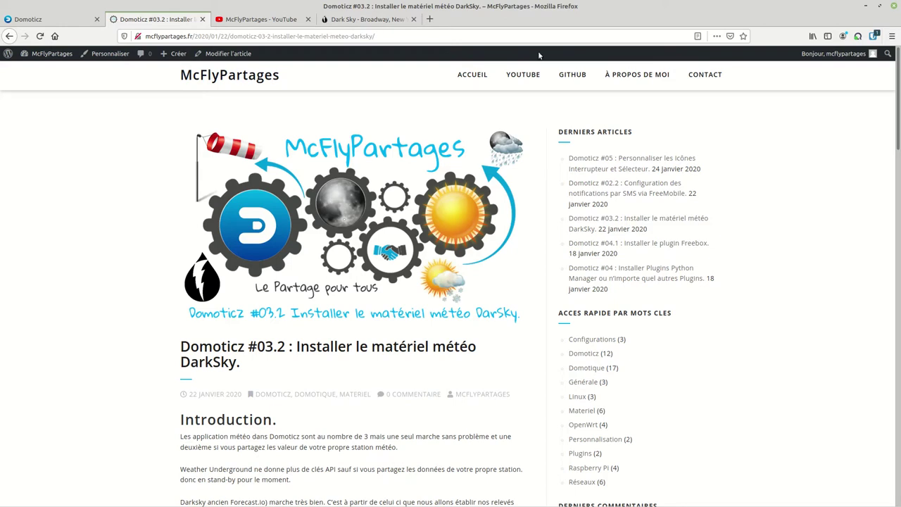
Step: Open the Dark Sky API account sign-up form
click(346, 20)
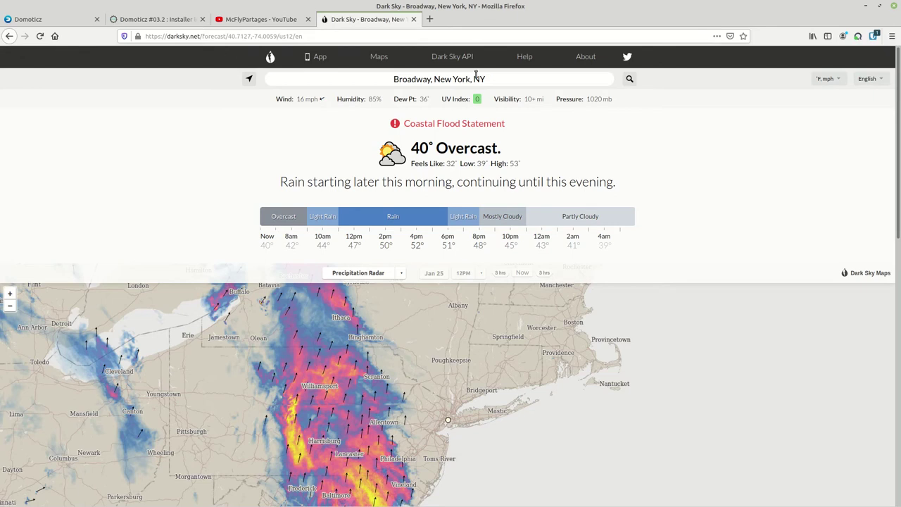
click(460, 57)
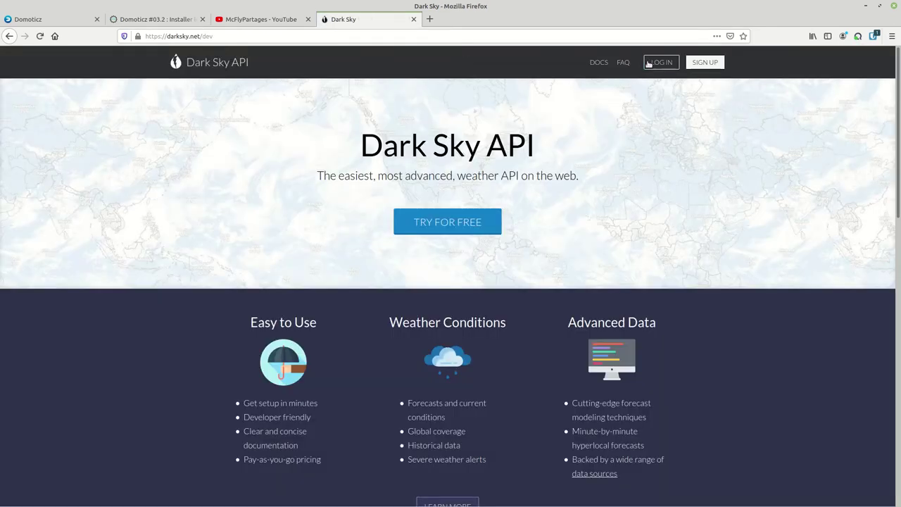
click(704, 63)
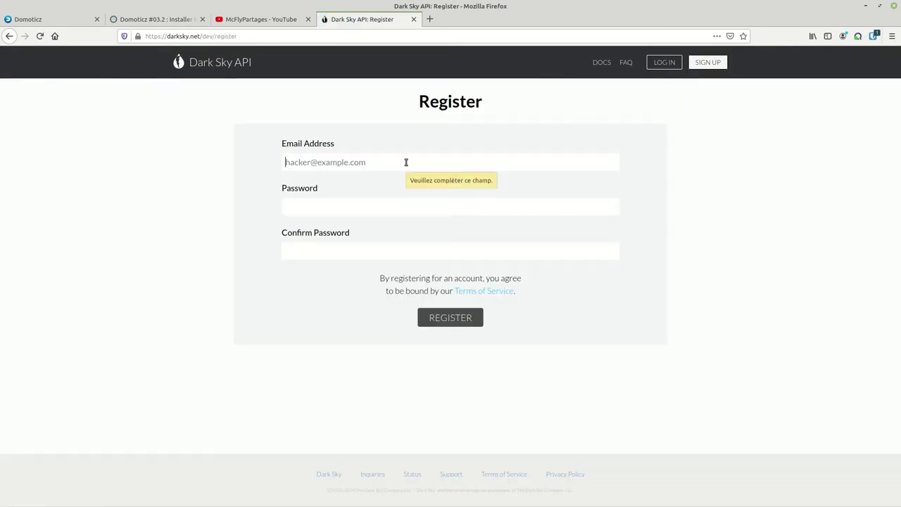
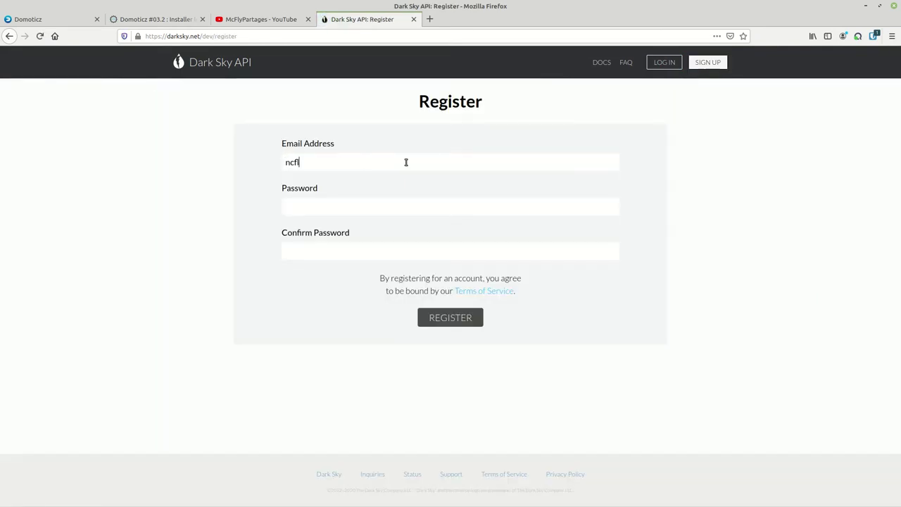
Step: Register with the account's email address and password, then dismiss the save-login prompt
key(BackSpace)
key(BackSpace)
key(BackSpace)
key(BackSpace)
key(BackSpace)
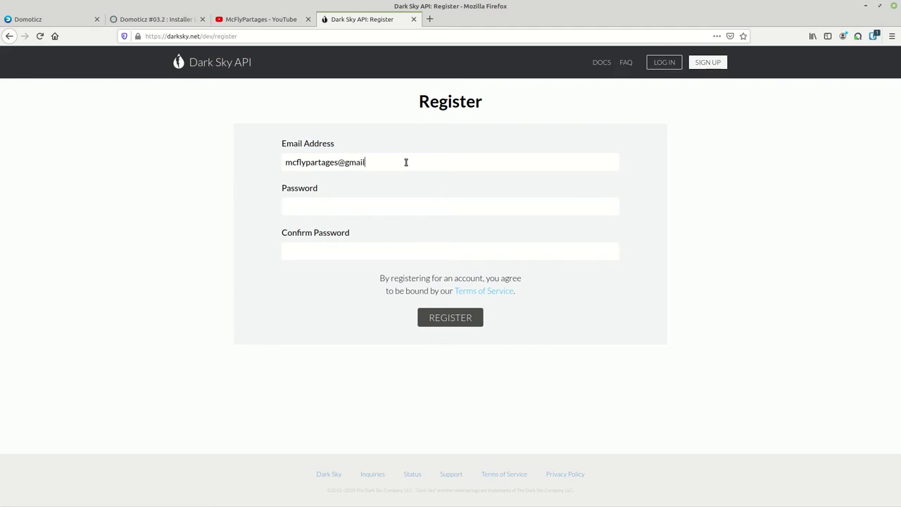
key(Tab)
key(Tab)
key(Return)
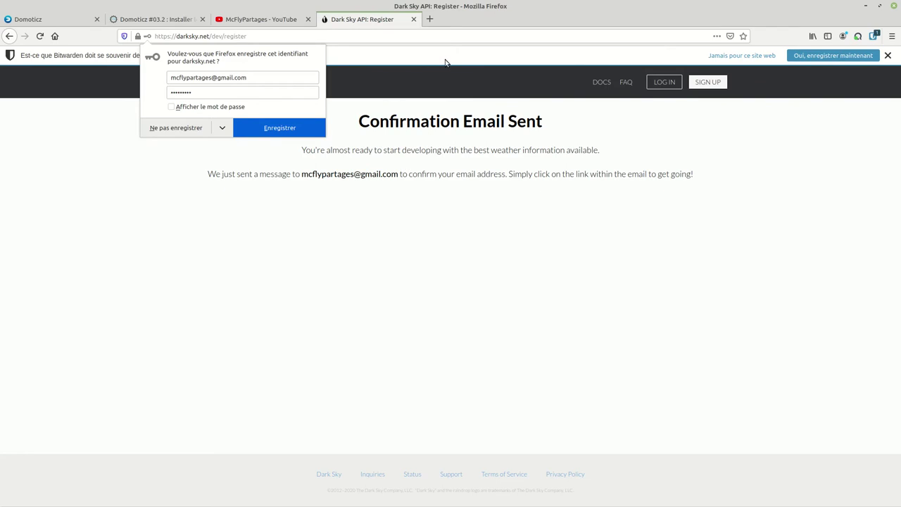
key(Escape)
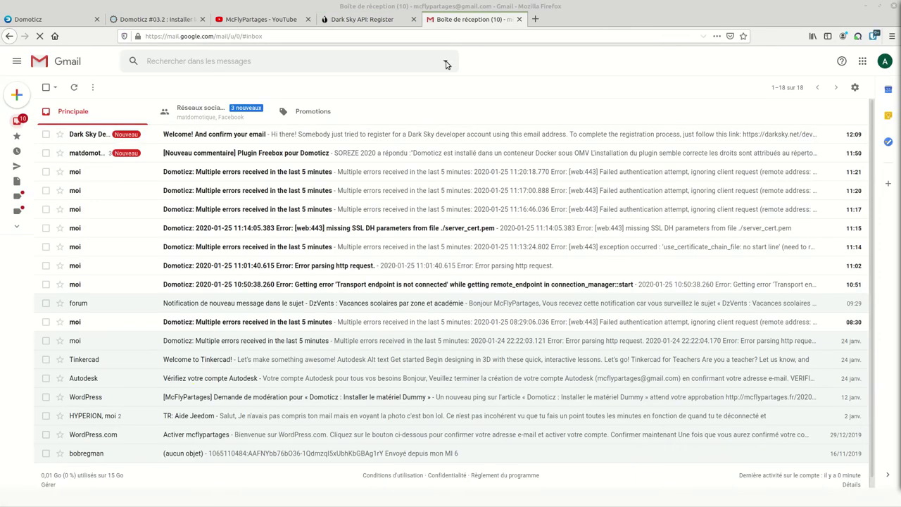
Step: Activate the account through the Gmail confirmation link, then return to the Dark Sky API home page
click(458, 18)
click(232, 137)
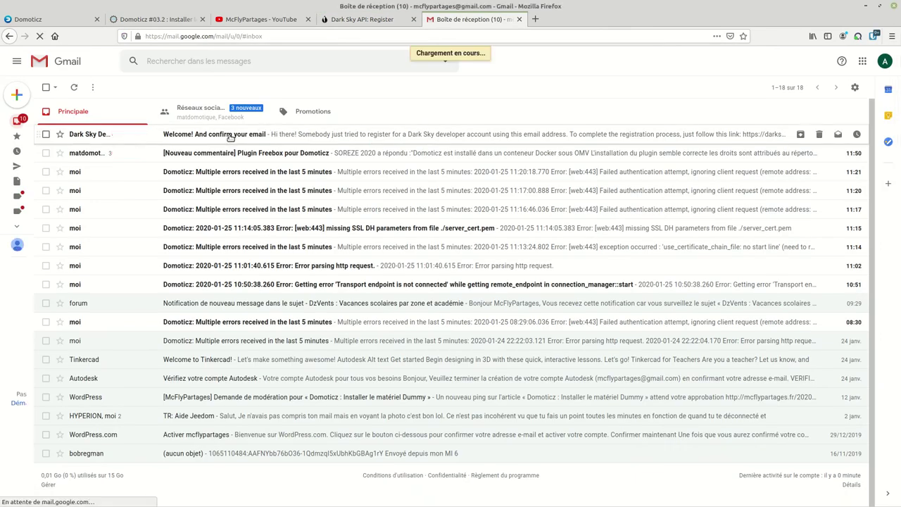
click(233, 217)
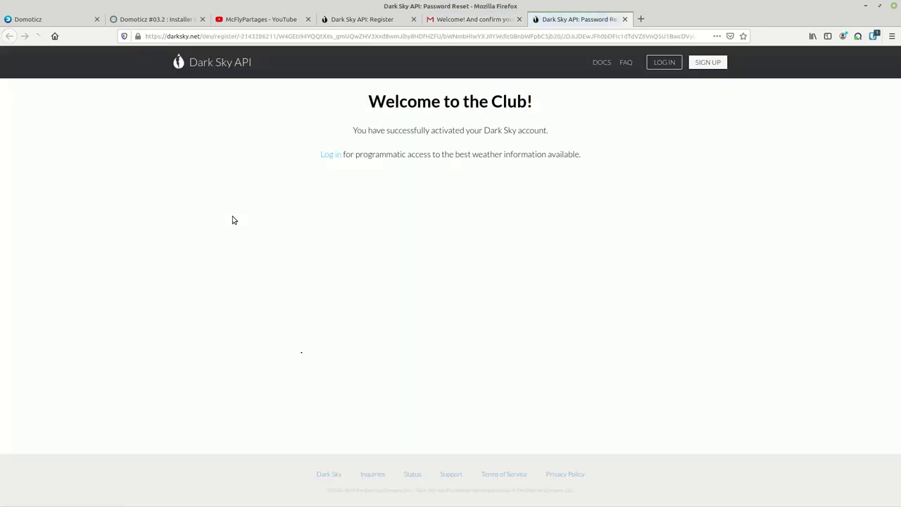
click(489, 21)
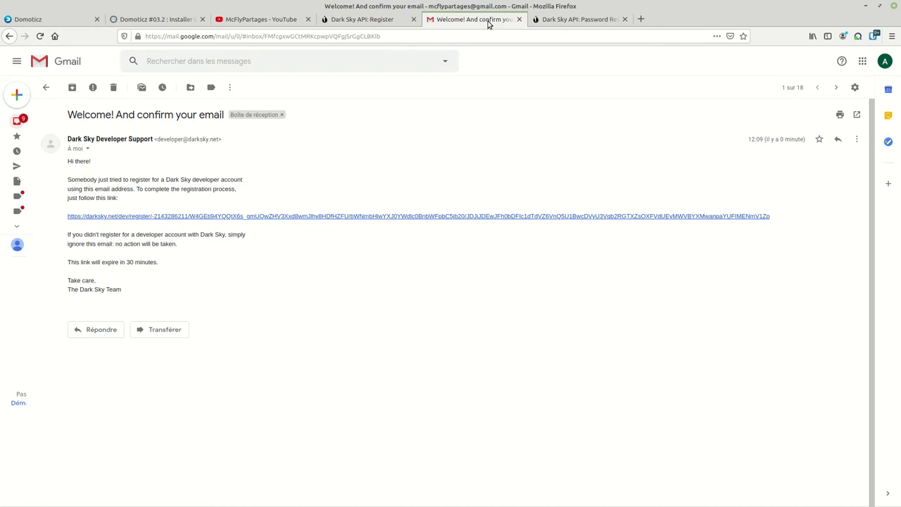
click(571, 19)
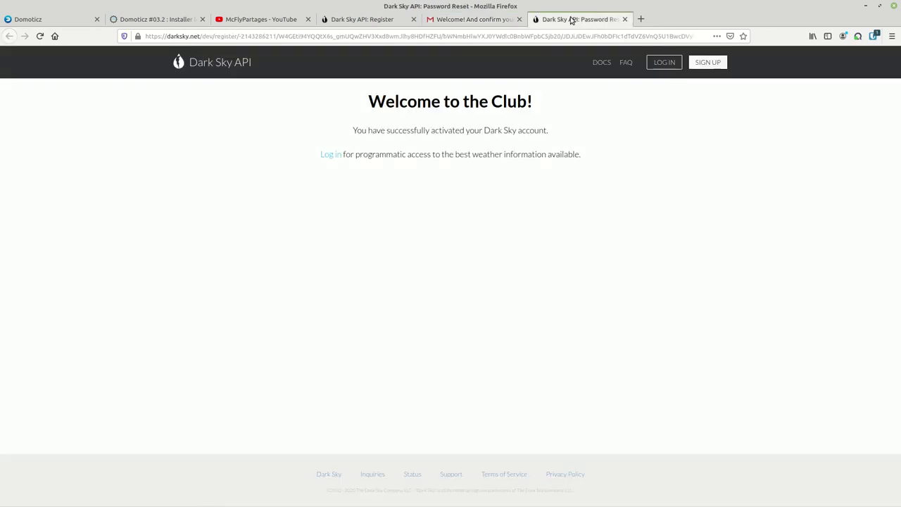
click(624, 20)
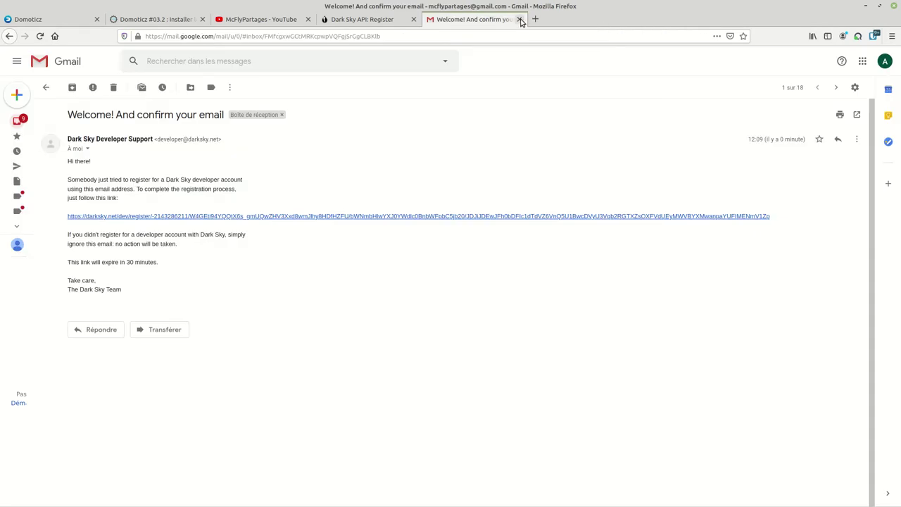
click(520, 19)
click(208, 83)
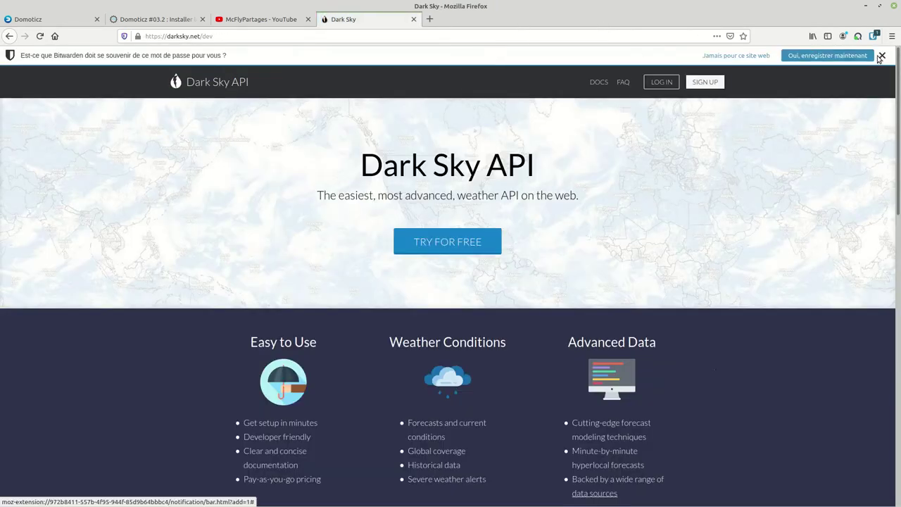
Step: Log into Dark Sky with the saved login and account password to reveal the secret key
click(882, 56)
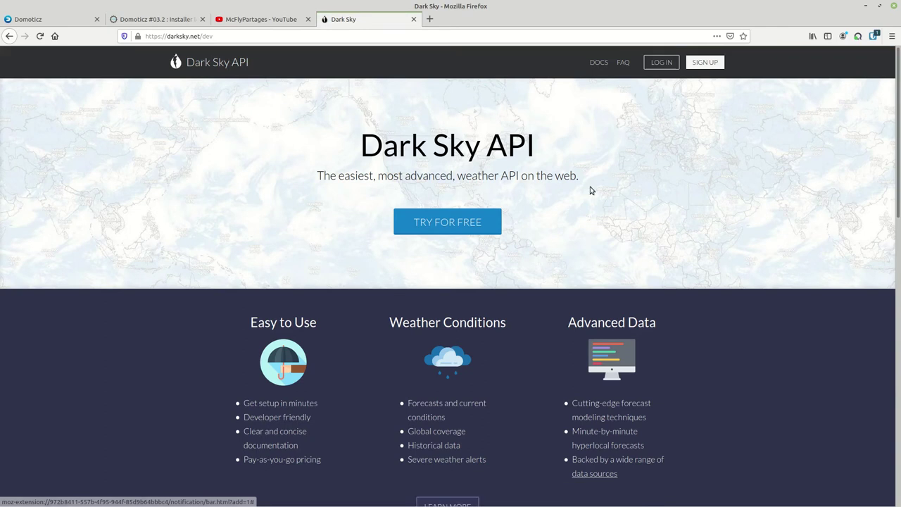
click(667, 62)
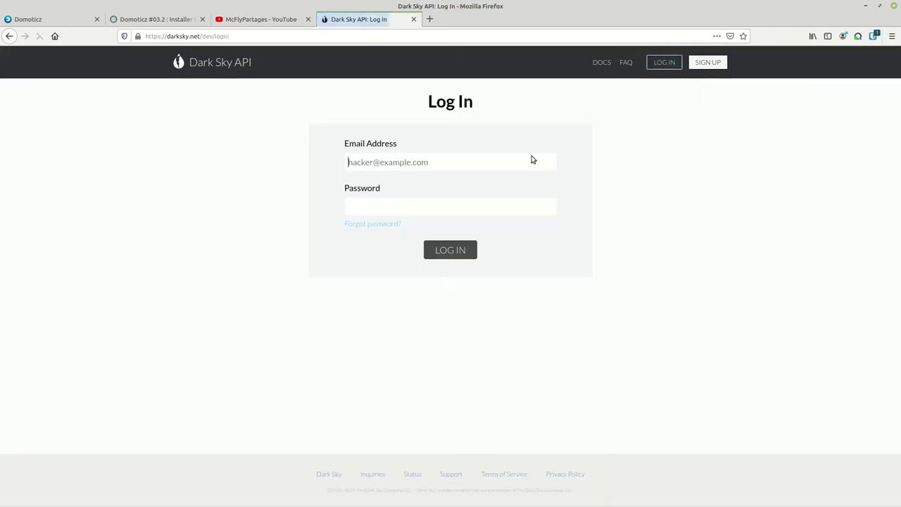
click(386, 162)
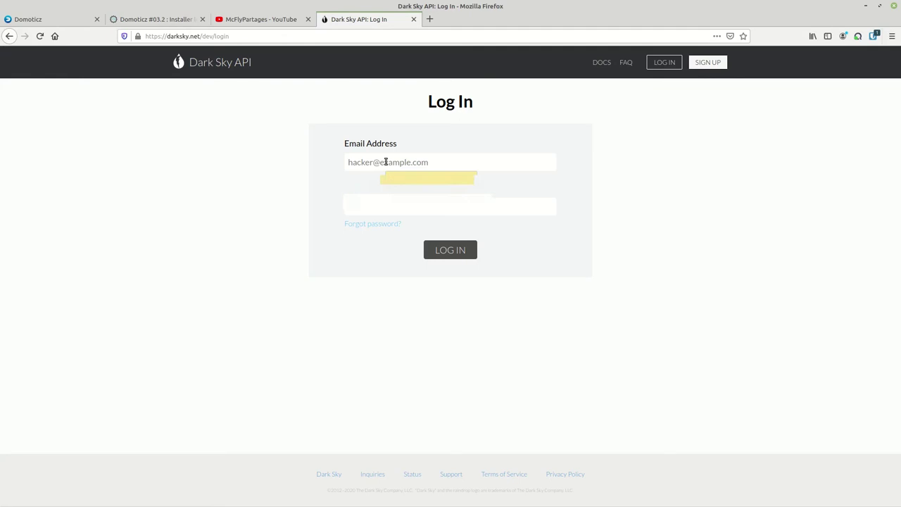
click(383, 187)
click(371, 211)
text(*********)
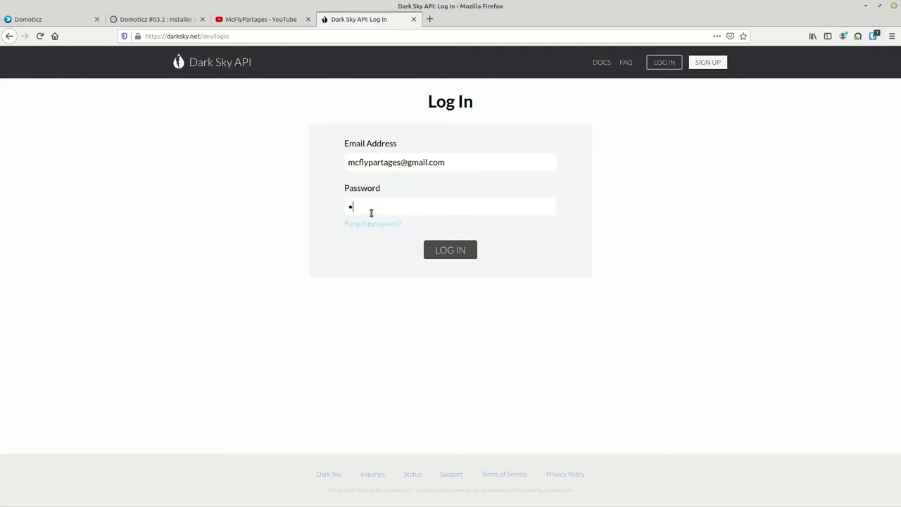
key(Return)
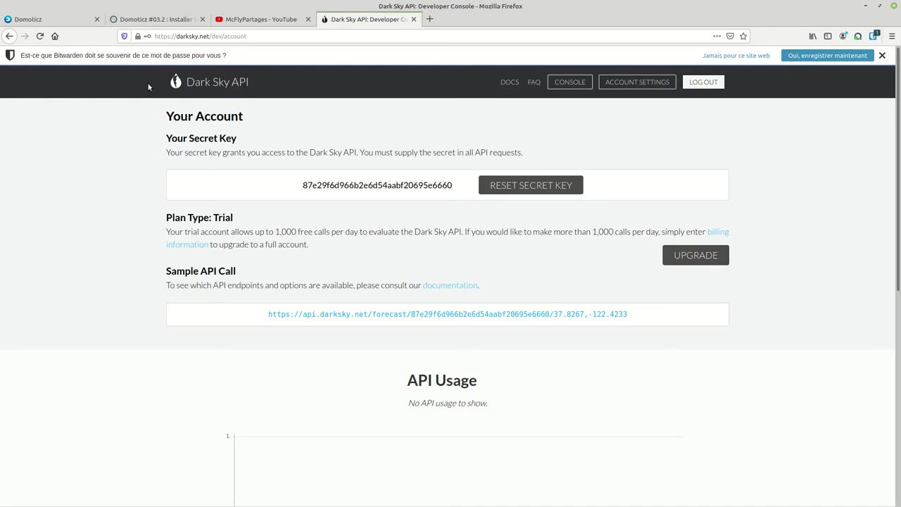
click(32, 19)
Step: Create a new Matériel entry named 'Maison Meteo' with type DarkSky (Weather Lookup)
mouse_move(665, 64)
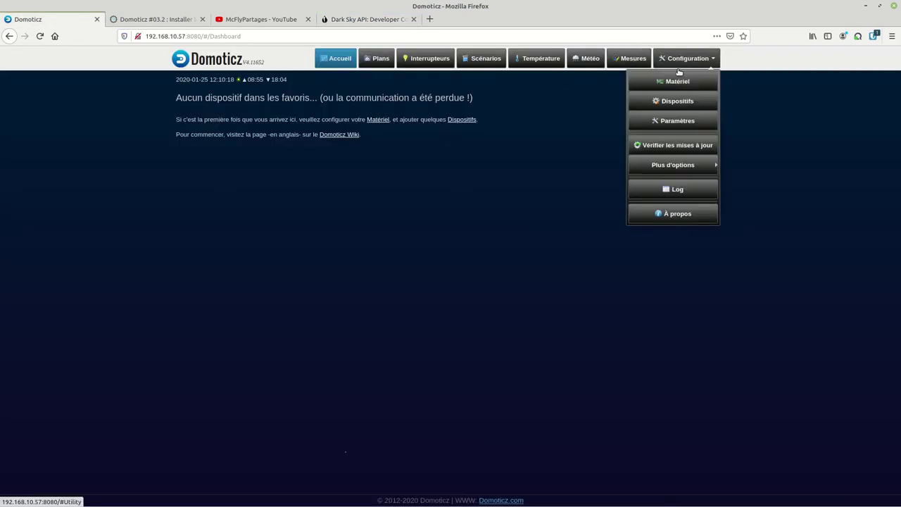
click(674, 82)
click(320, 251)
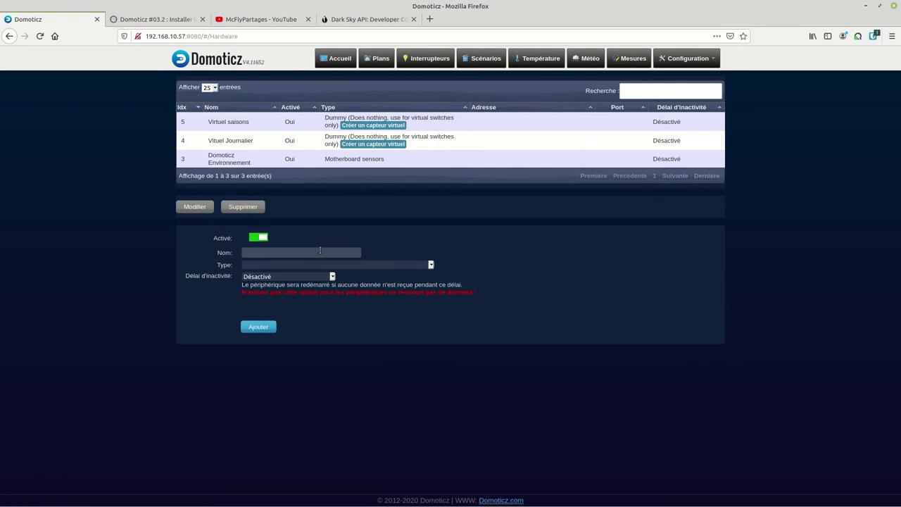
text(Maison Meteo)
click(274, 266)
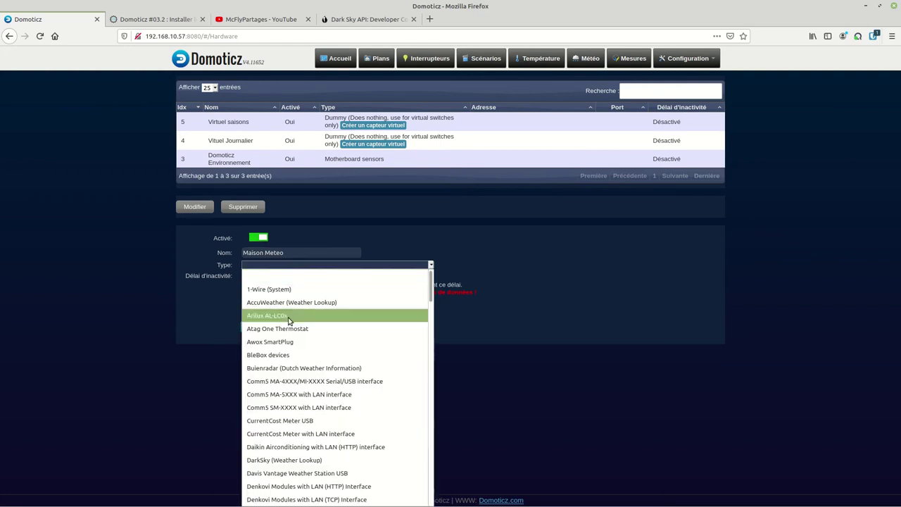
click(283, 460)
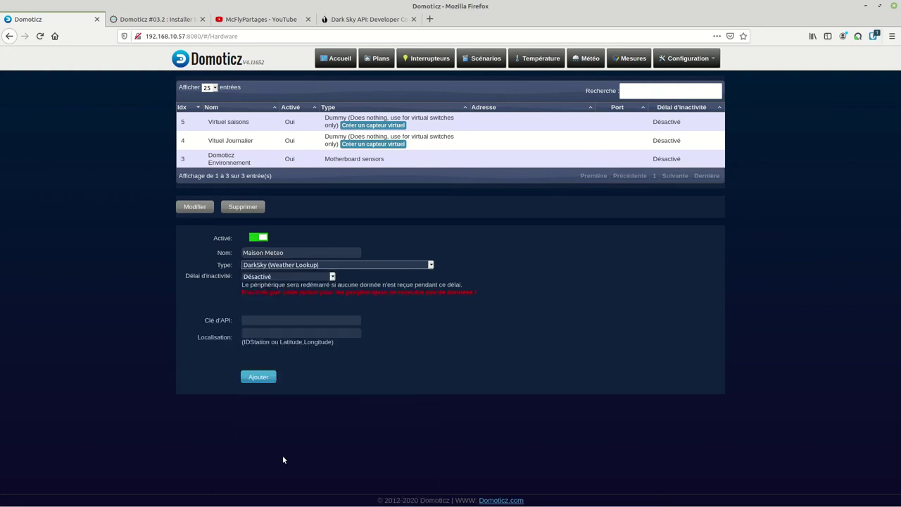
click(271, 320)
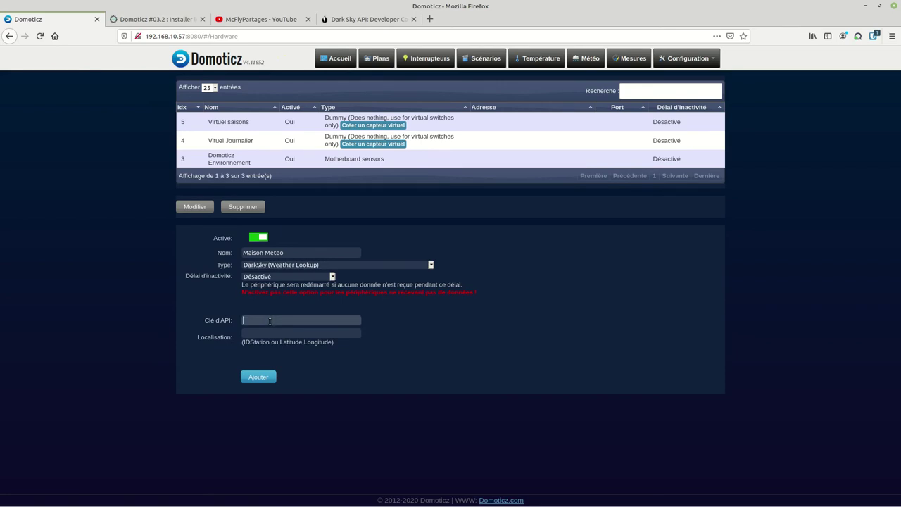
click(366, 19)
Step: Copy the Dark Sky secret key into Domoticz's Clé d'API field
drag(453, 186, 302, 185)
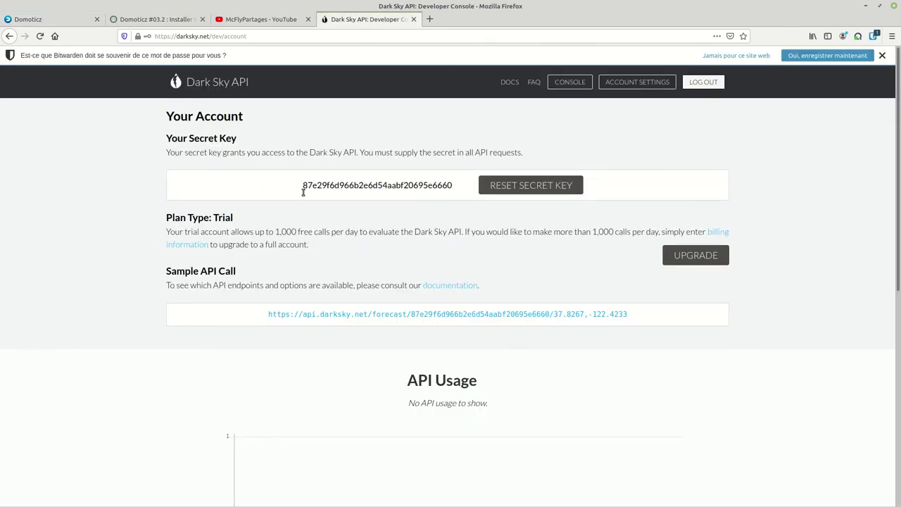
double_click(305, 186)
right_click(305, 185)
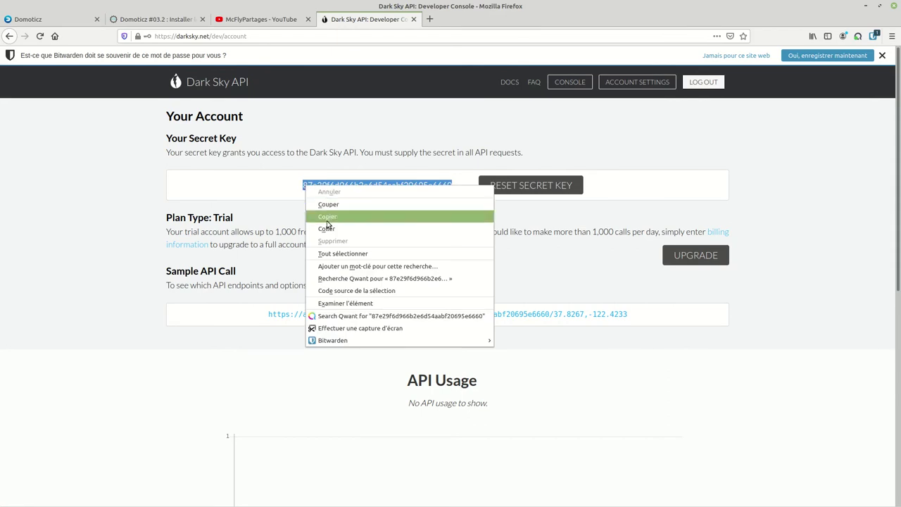
click(322, 213)
click(24, 19)
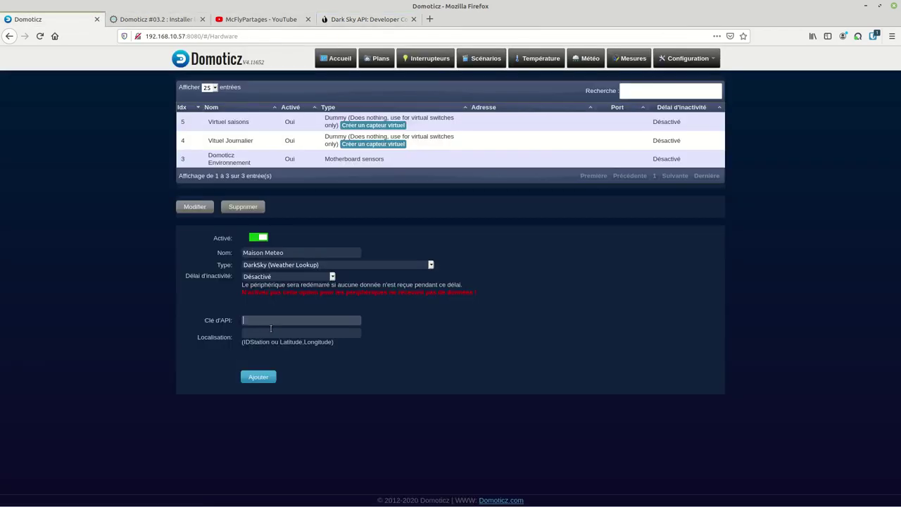
right_click(274, 324)
click(295, 367)
Step: Search darksky.net for 'brest france' and copy coordinates 48.4042,-4.485 from the address
click(354, 25)
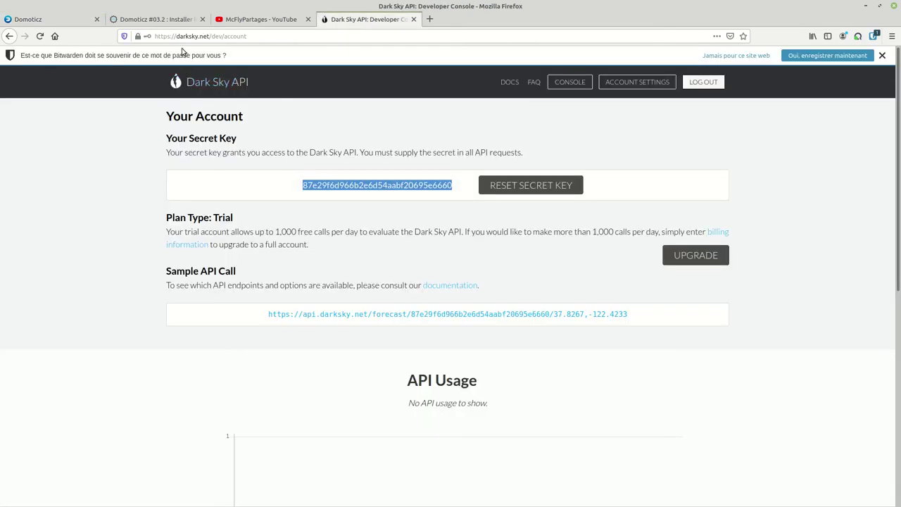
click(212, 36)
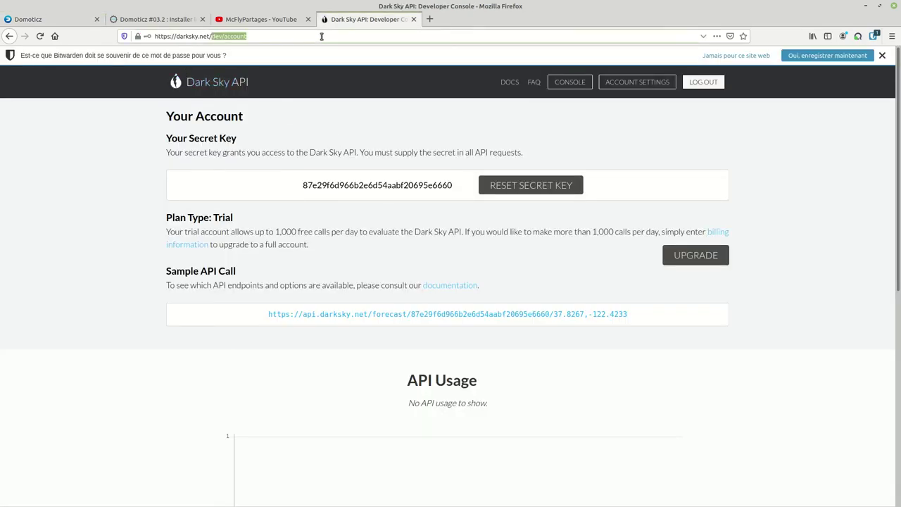
text(darksky.net)
key(Return)
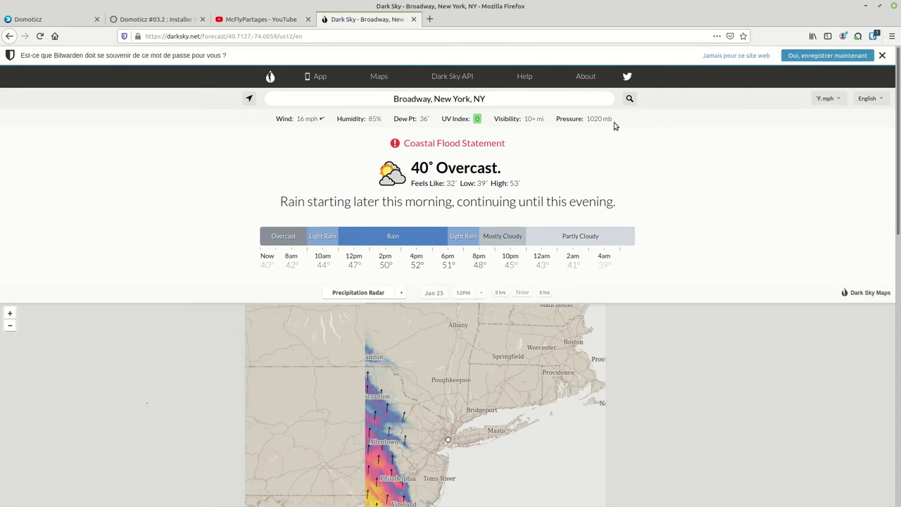
click(504, 100)
click(504, 100)
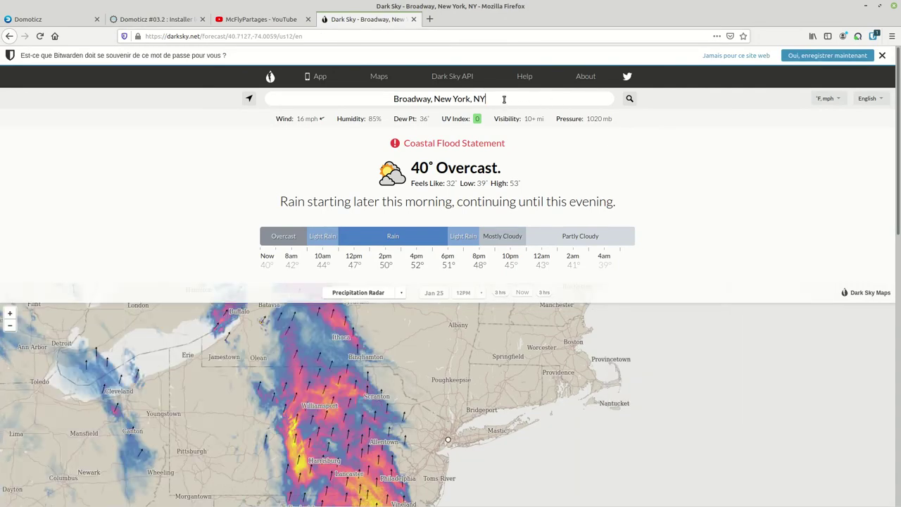
triple_click(504, 99)
text(brest fra)
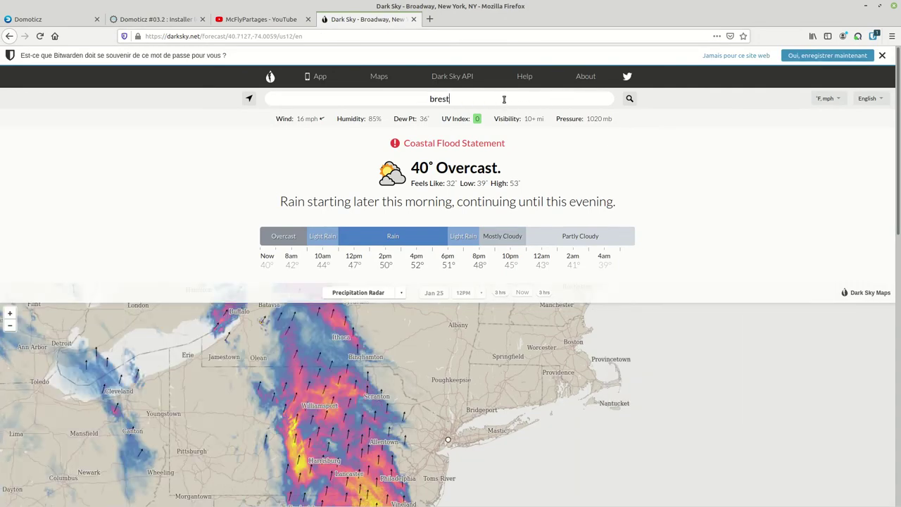
text(nce)
key(Return)
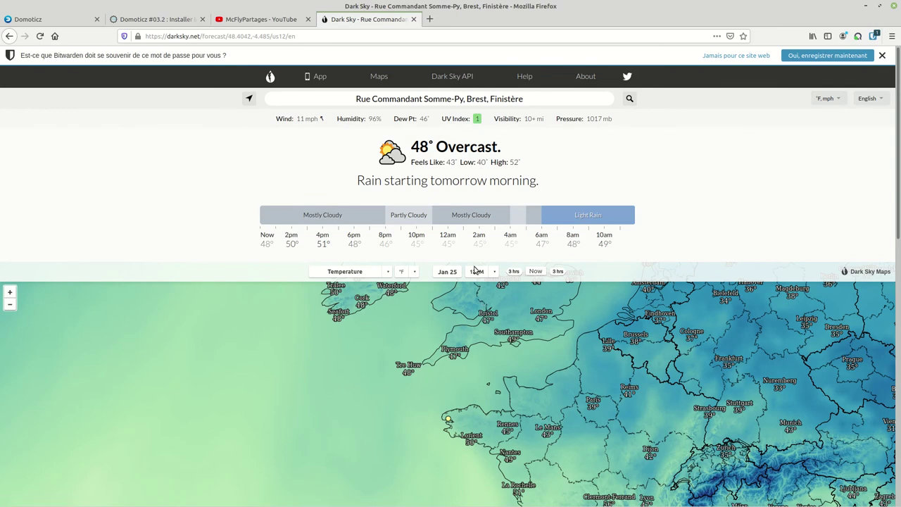
drag(228, 37, 270, 35)
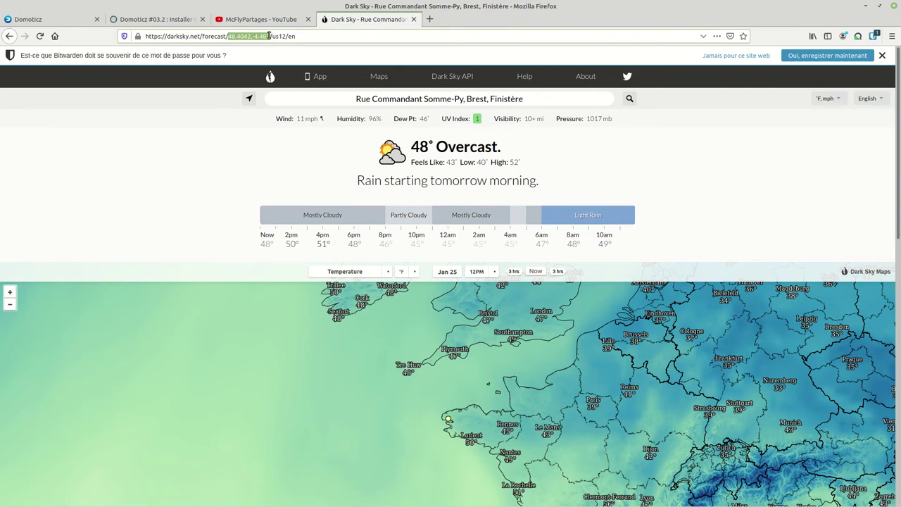
right_click(270, 36)
click(292, 70)
Step: Paste 48.4042,-4.485 as the Localisation and add the Maison Meteo hardware
click(54, 21)
click(263, 333)
right_click(264, 334)
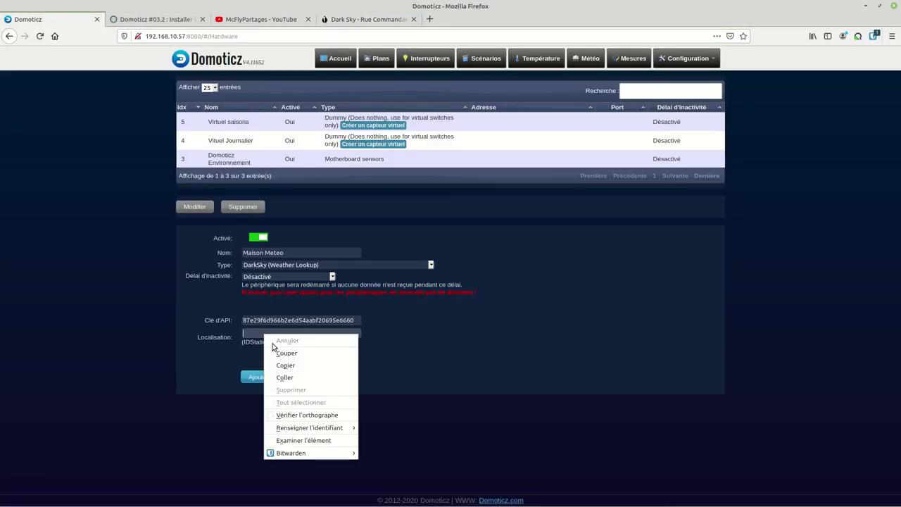
click(289, 377)
click(258, 378)
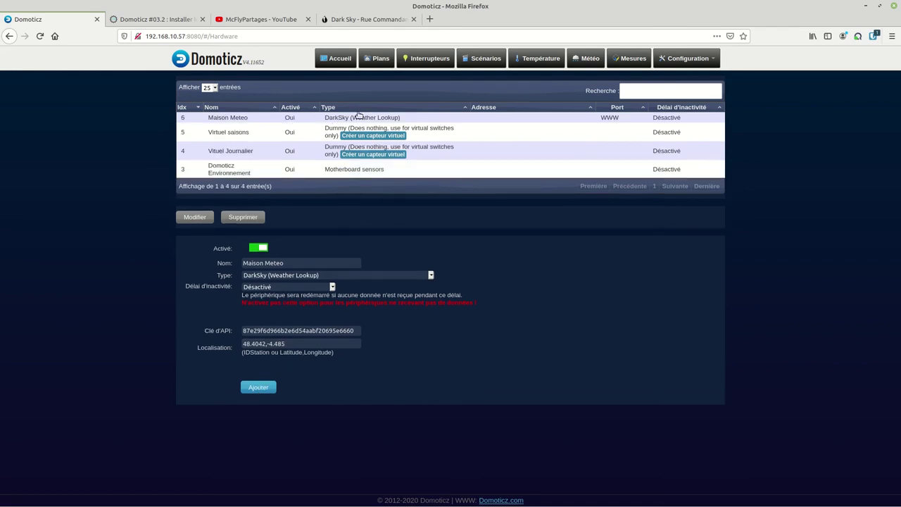
click(358, 116)
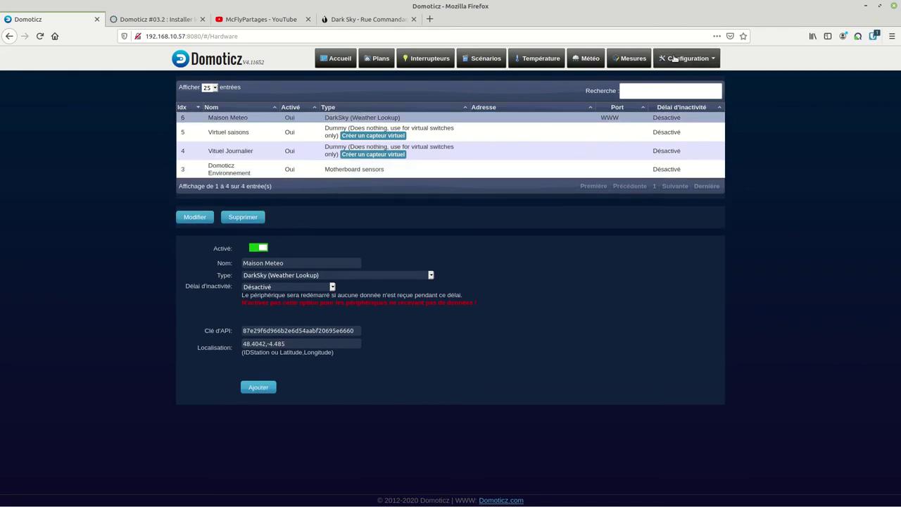
Step: Filter the Dispositifs list by 'maison' and reload to show the Maison Meteo devices
mouse_move(674, 59)
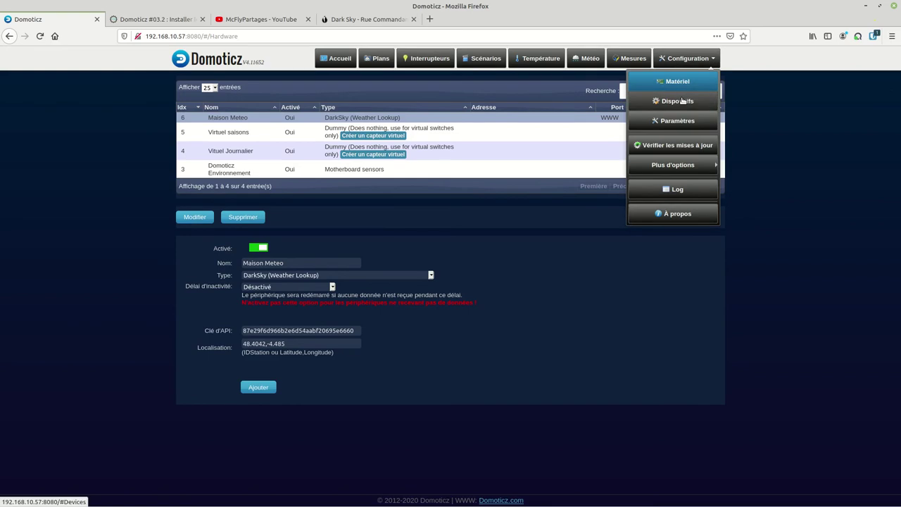
click(678, 99)
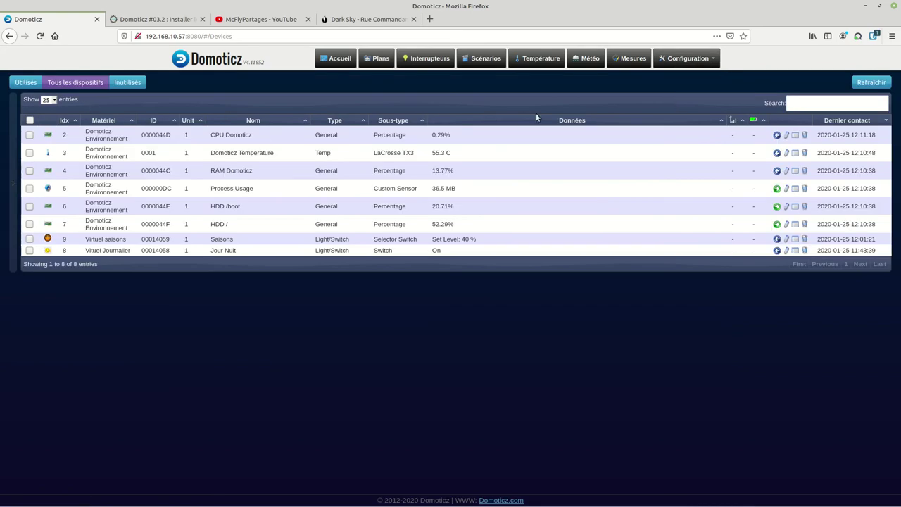
click(803, 103)
text(da)
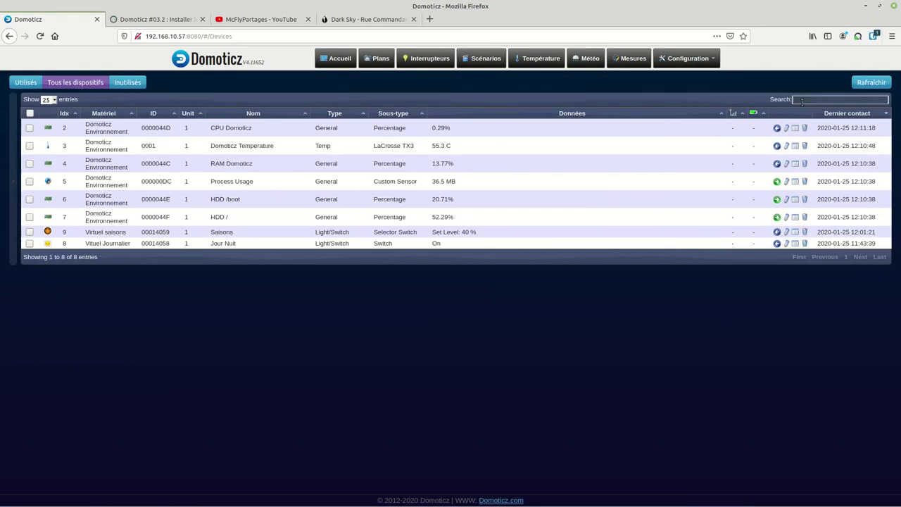
text(r)
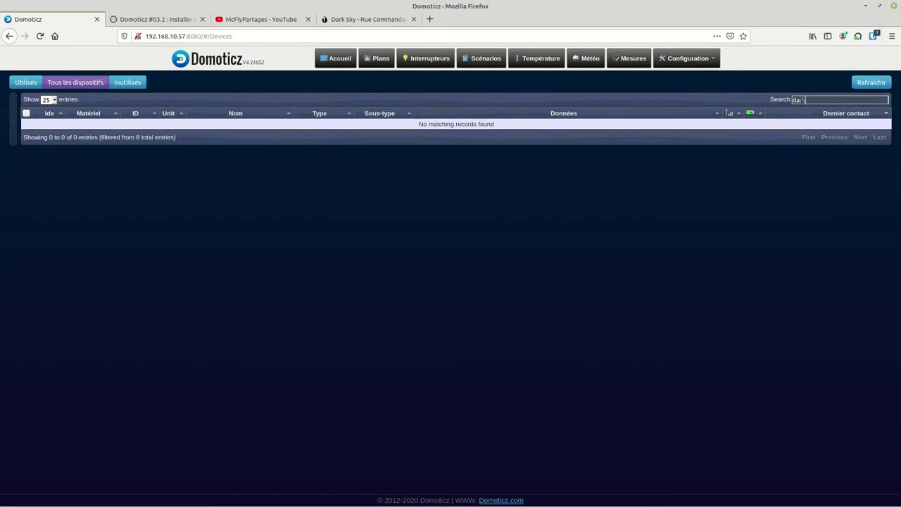
key(BackSpace)
key(BackSpace)
text(maison)
click(40, 36)
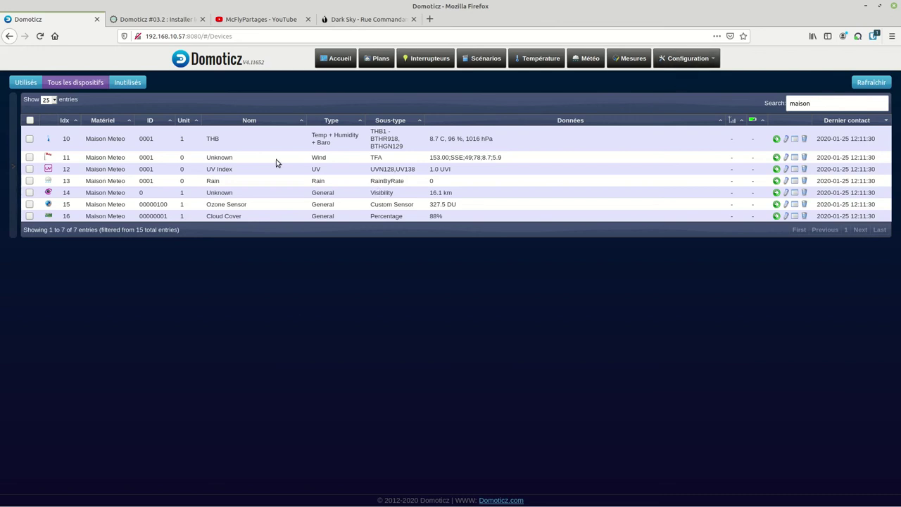
Step: Add the THB, wind, UV Index, Rain, visibility, Ozone Sensor and Cloud Cover devices
click(777, 139)
click(508, 176)
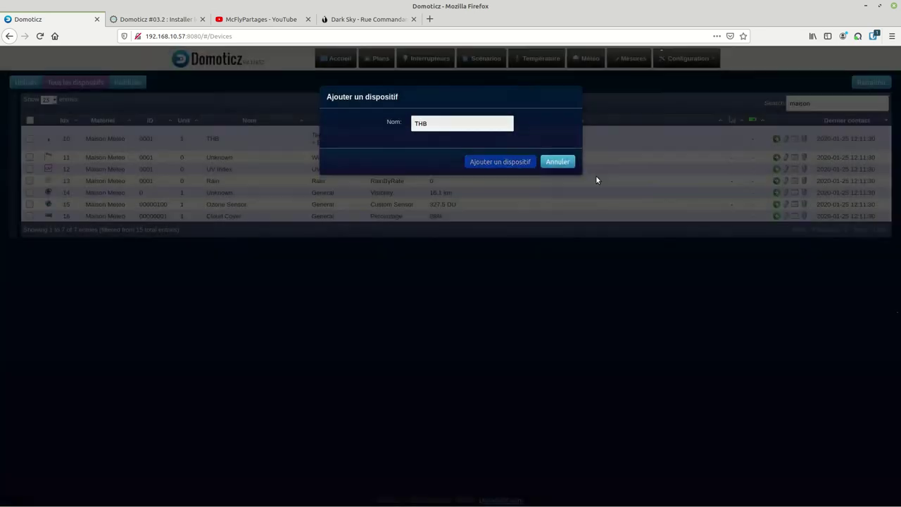
click(776, 158)
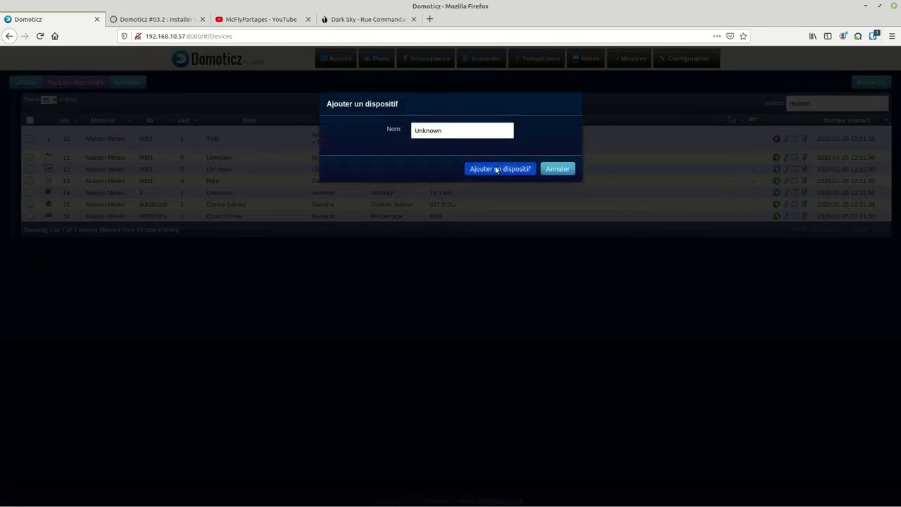
click(493, 169)
click(777, 170)
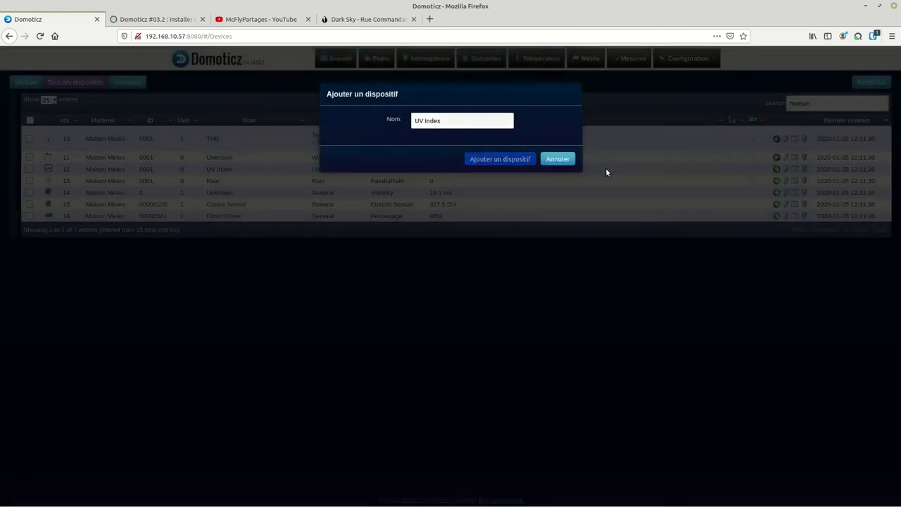
click(493, 170)
click(777, 181)
click(499, 170)
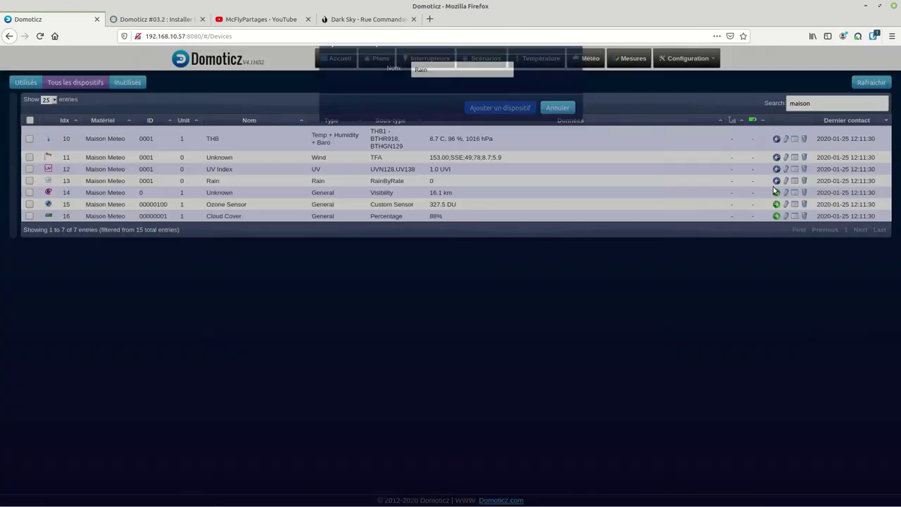
click(778, 193)
click(508, 171)
click(778, 204)
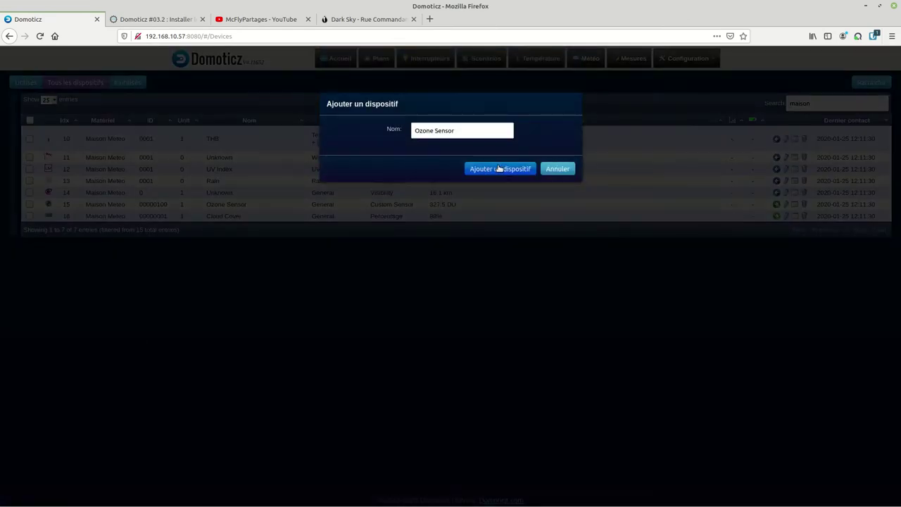
click(500, 168)
click(777, 216)
click(519, 172)
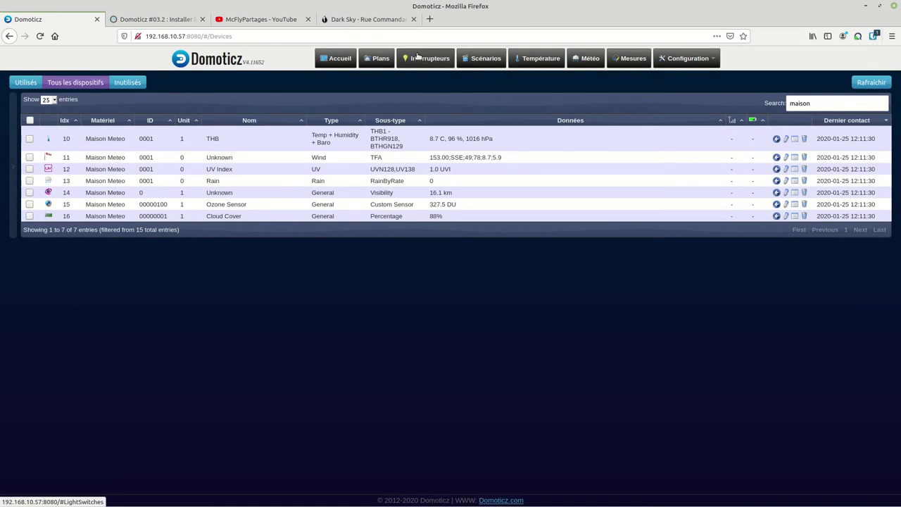
click(416, 60)
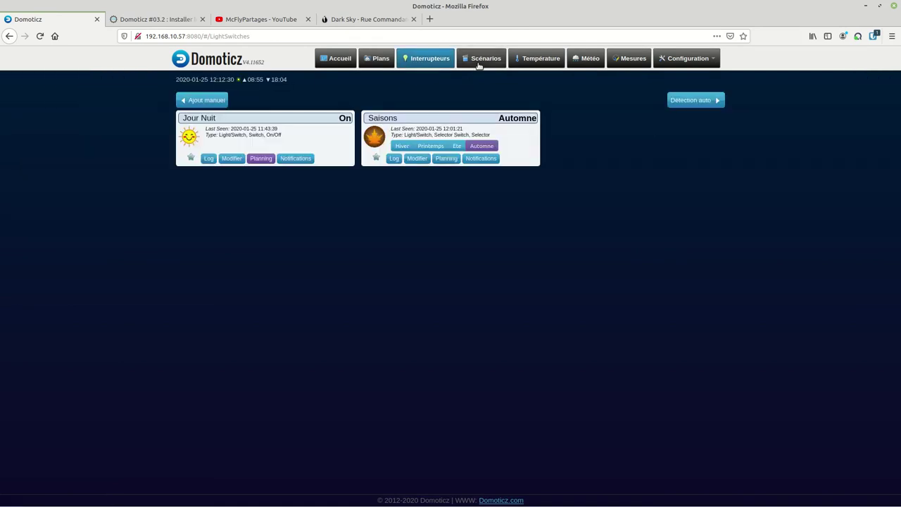
Step: Check the new devices on the Température, Météo and Mesures pages, then return to Accueil
click(533, 61)
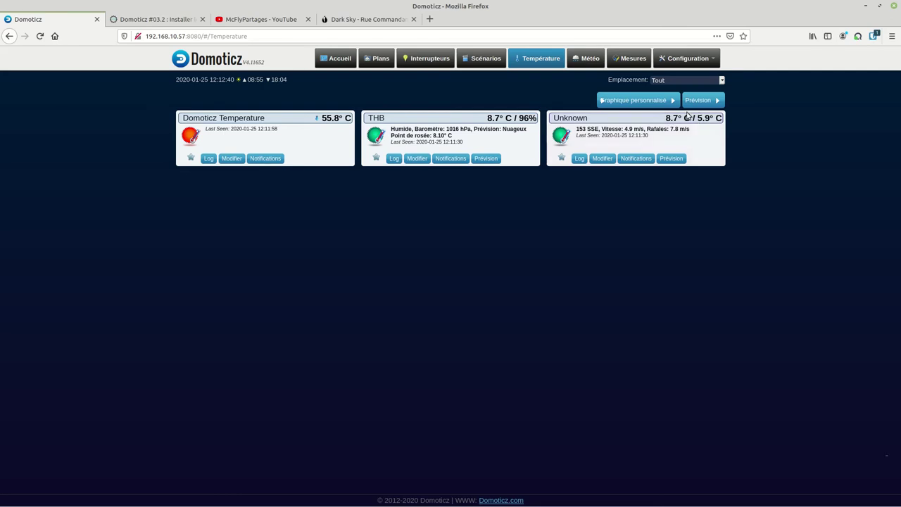
click(587, 59)
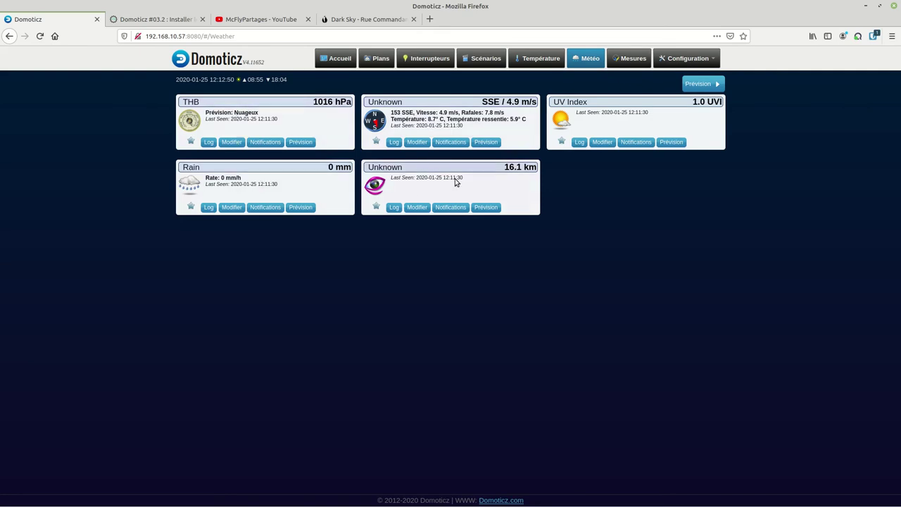
click(629, 60)
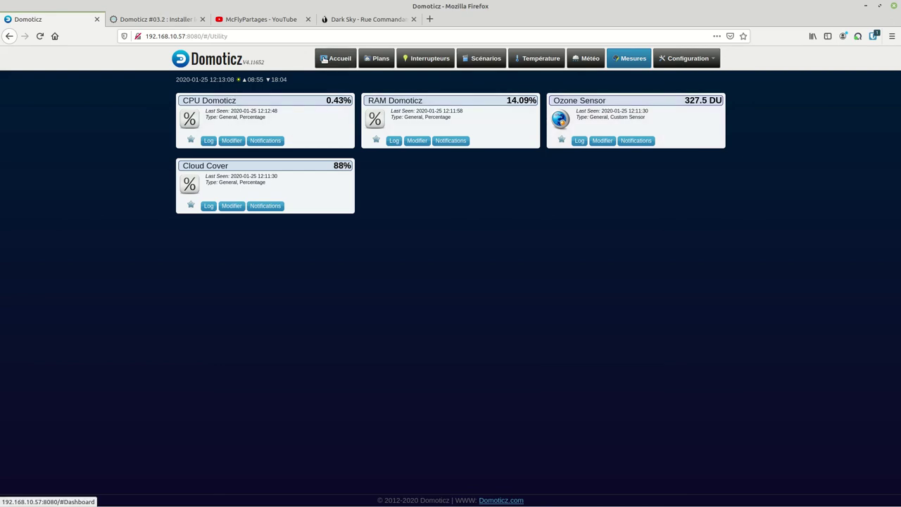
click(324, 59)
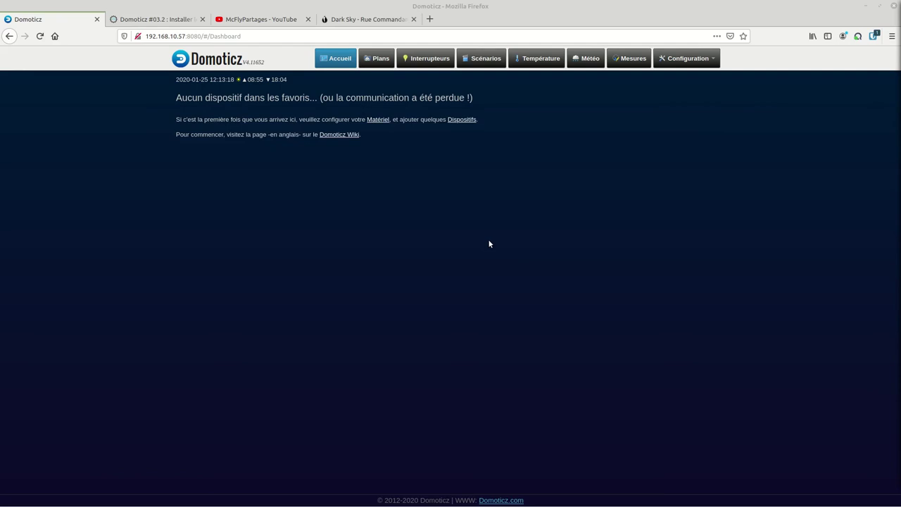
Step: Show the Brest forecast in Français with °C, km/h units
click(362, 21)
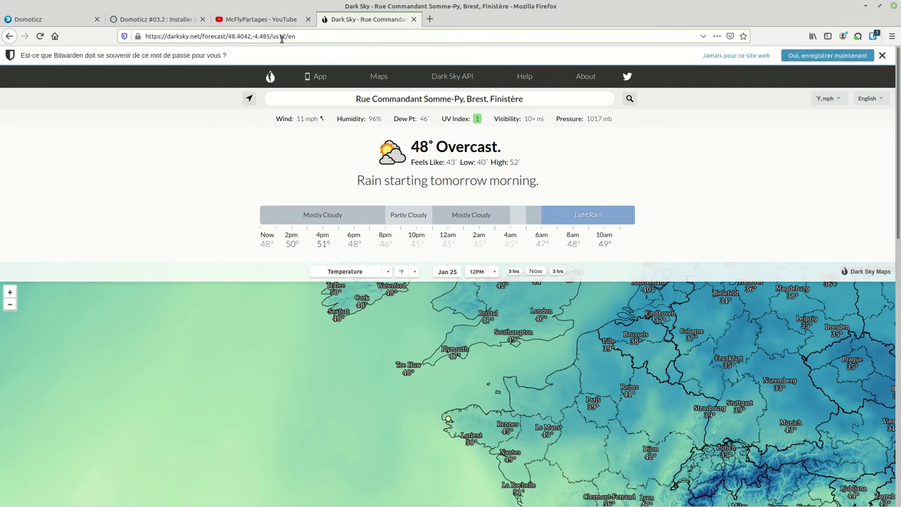
click(868, 98)
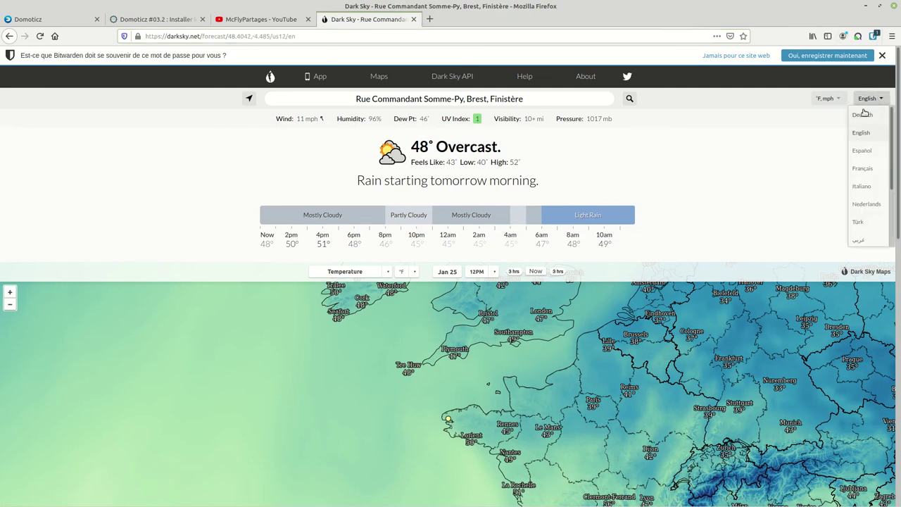
click(866, 169)
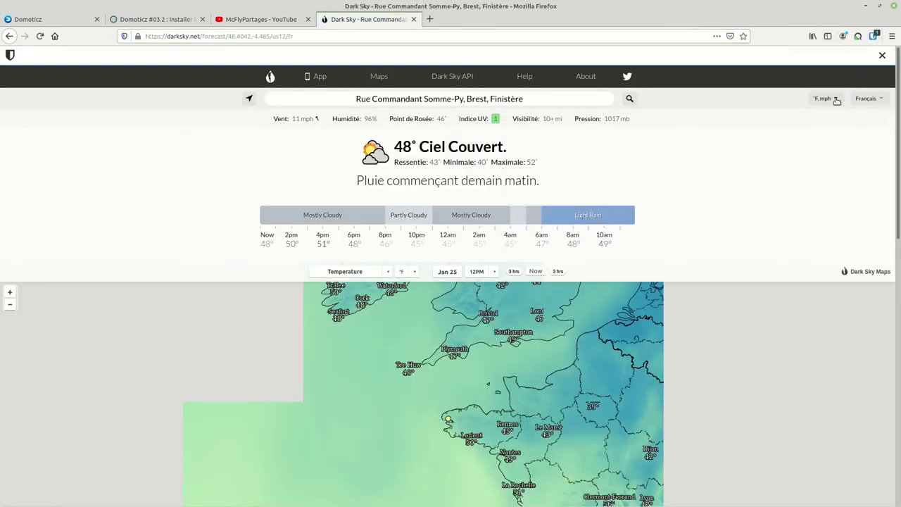
click(825, 98)
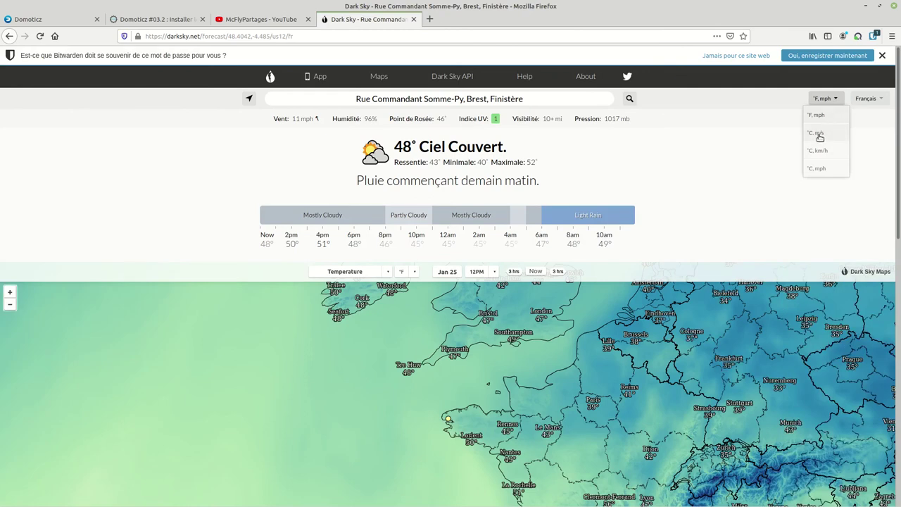
click(819, 151)
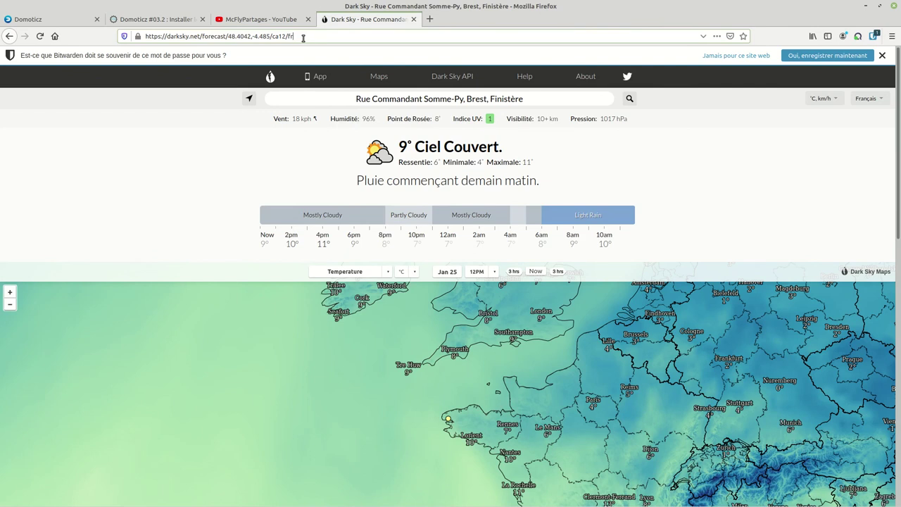
Step: Open the Dark Sky API page in a new tab
click(305, 38)
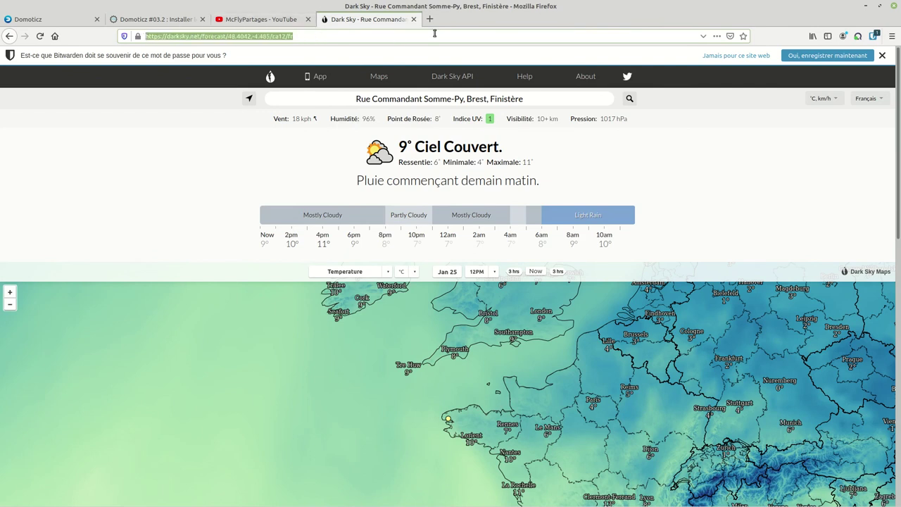
right_click(452, 77)
click(492, 92)
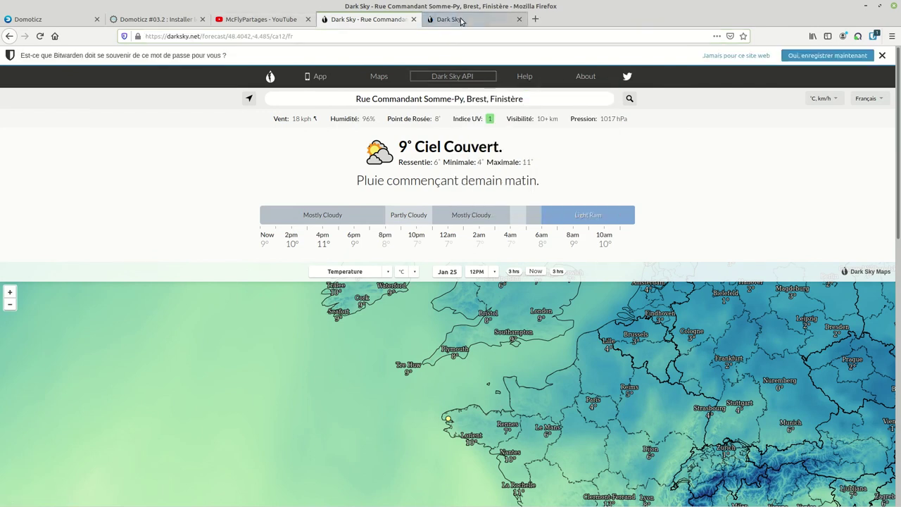
Step: In the Dark Sky tab, open the console account page and copy the sample API call URL
click(461, 21)
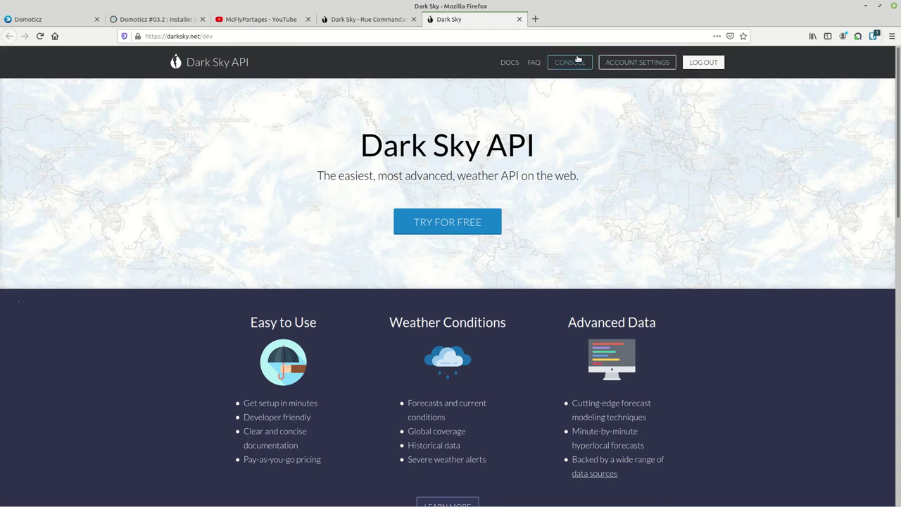
click(574, 62)
drag(429, 312, 271, 294)
right_click(277, 295)
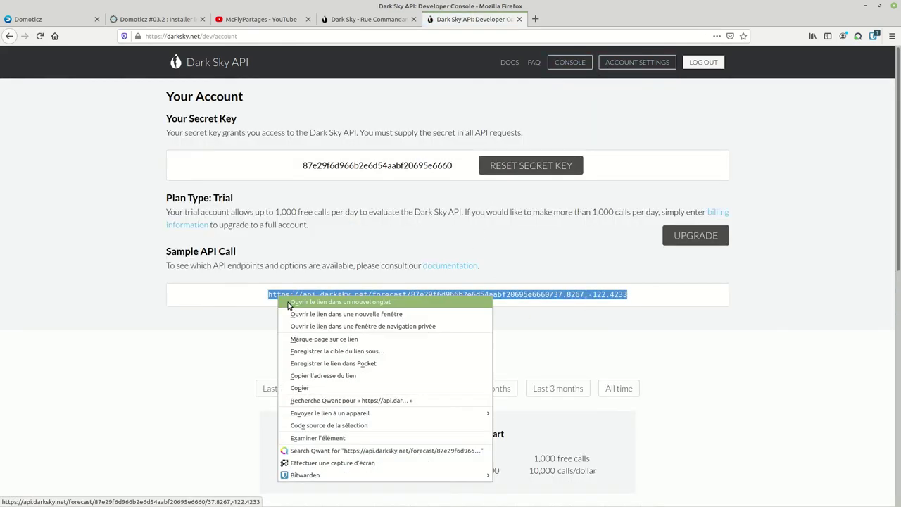
click(301, 389)
click(393, 36)
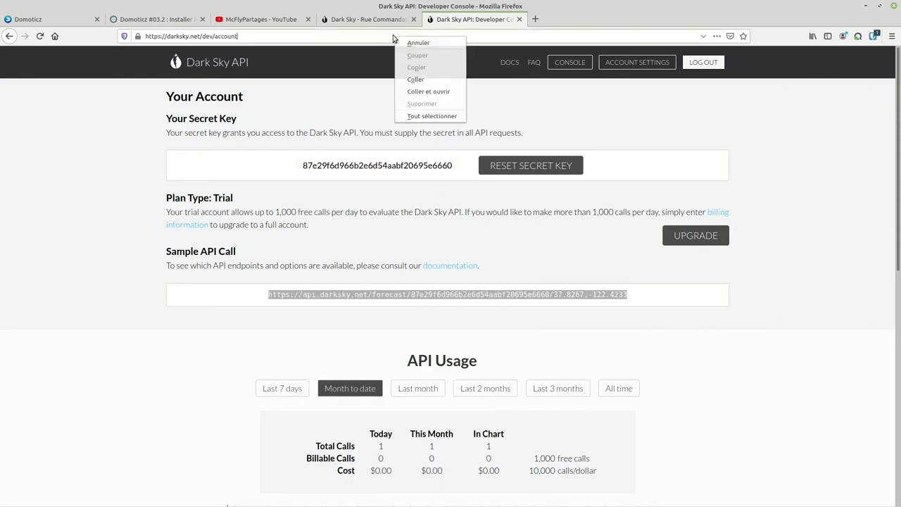